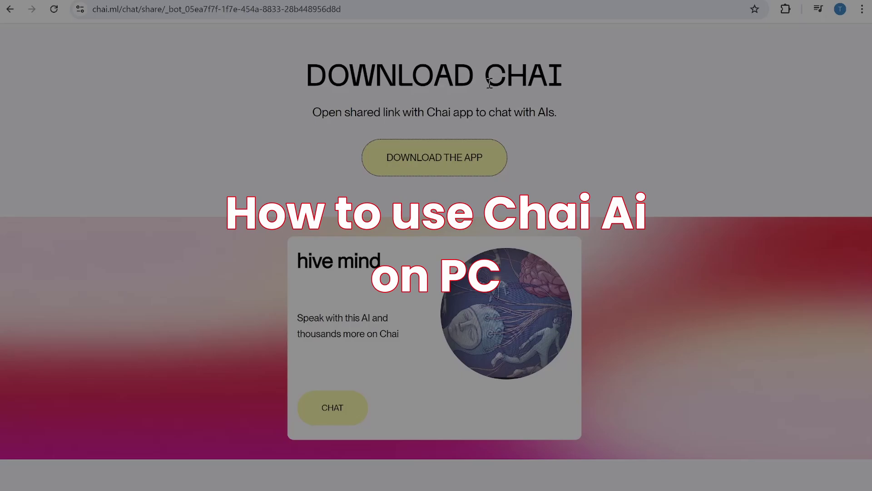
Step: Highlight the word CHAI in the Chai page heading, then clear the selection
drag(486, 82, 564, 82)
click(599, 85)
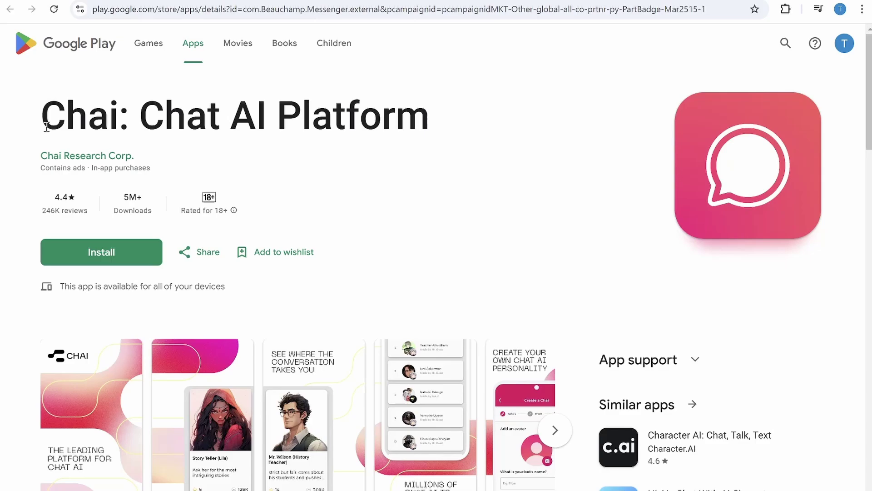
mouse_move(42, 120)
mouse_down()
mouse_move(442, 126)
mouse_move(70, 109)
mouse_up()
click(442, 125)
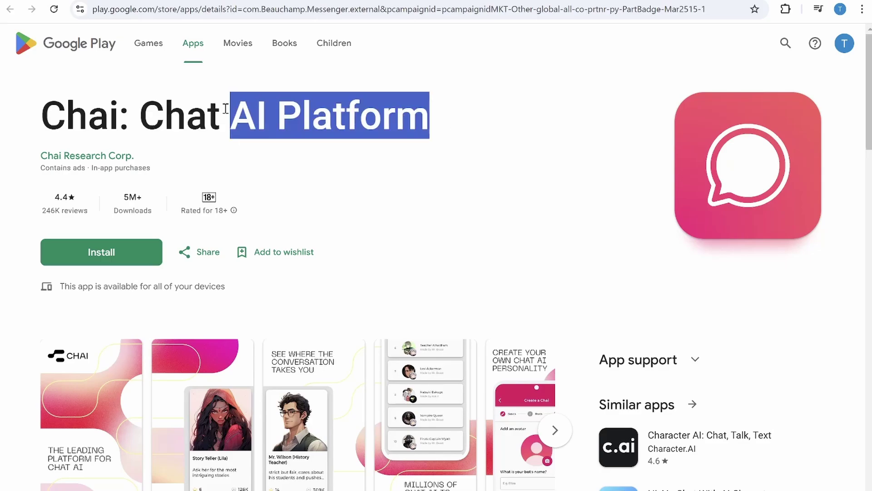
click(358, 136)
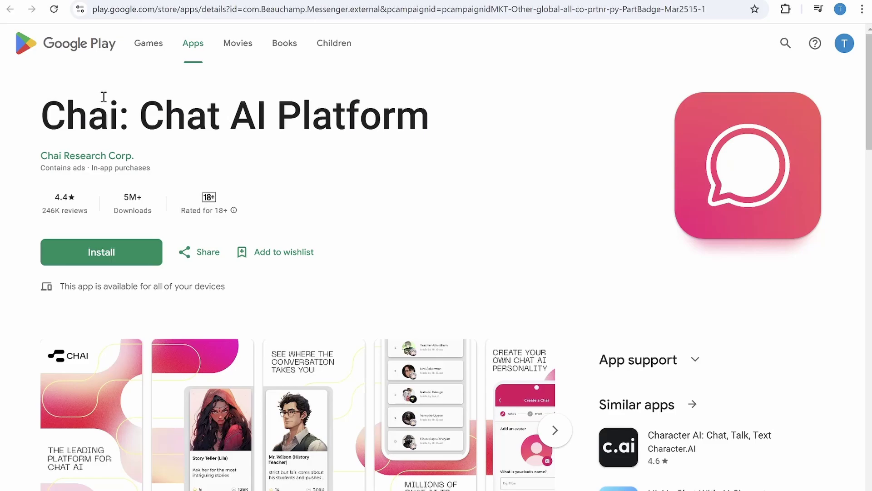
drag(127, 116, 444, 105)
click(445, 104)
scroll(443, 102, down, 2)
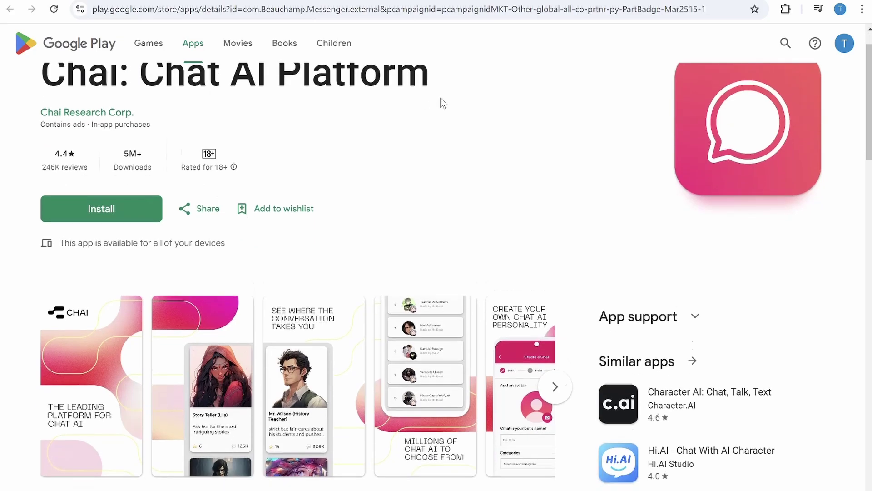
scroll(443, 103, down, 3)
scroll(442, 103, up, 6)
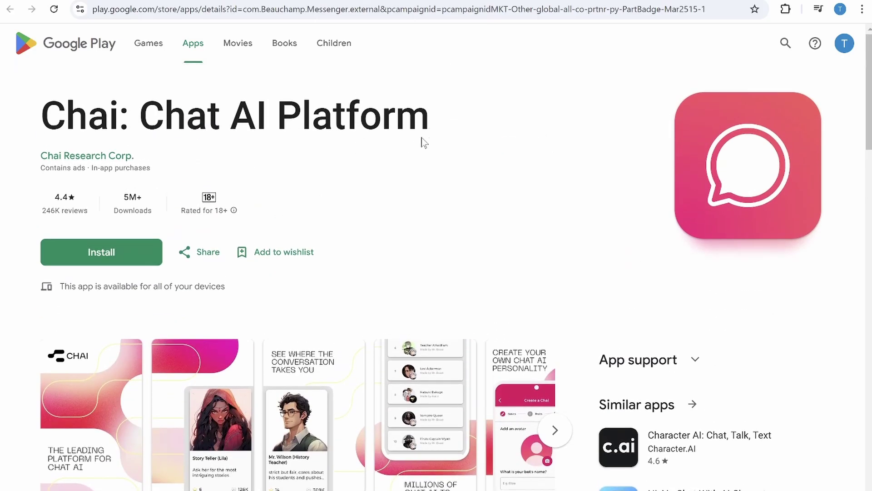
triple_click(352, 121)
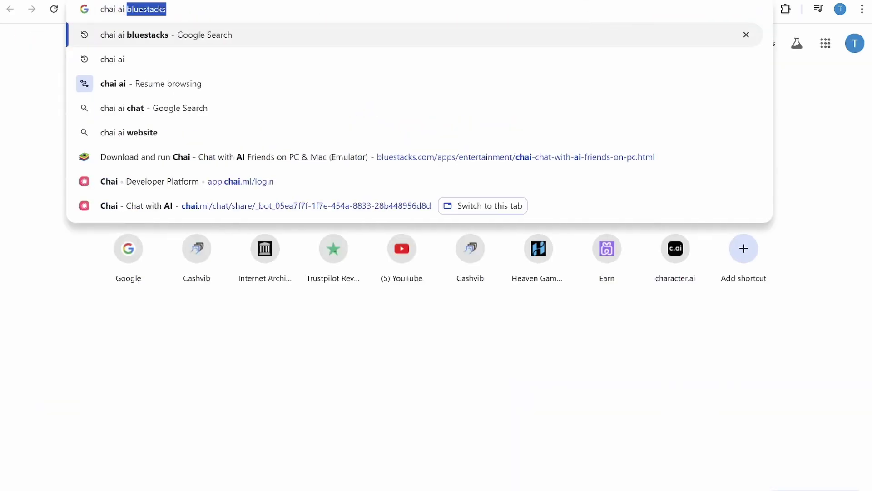
Step: Run the 'chai ai bluestacks' search and open the bluestacks.com Chai result
key(Return)
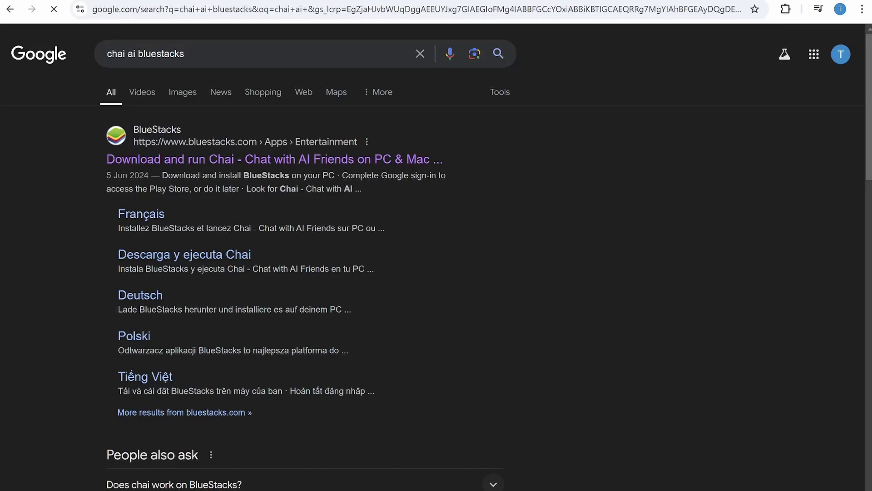
click(201, 159)
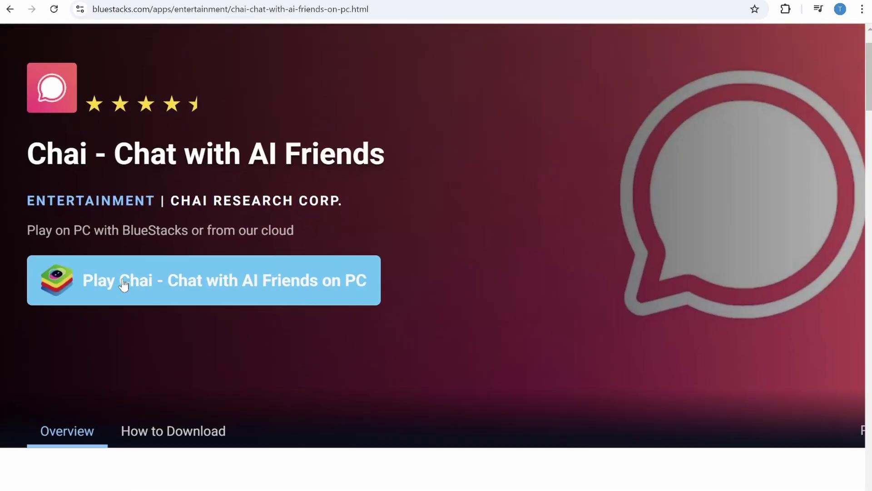
scroll(184, 282, up, 3)
Step: Download BlueStacks via Play Chai on PC and confirm the installer finished downloading
click(187, 269)
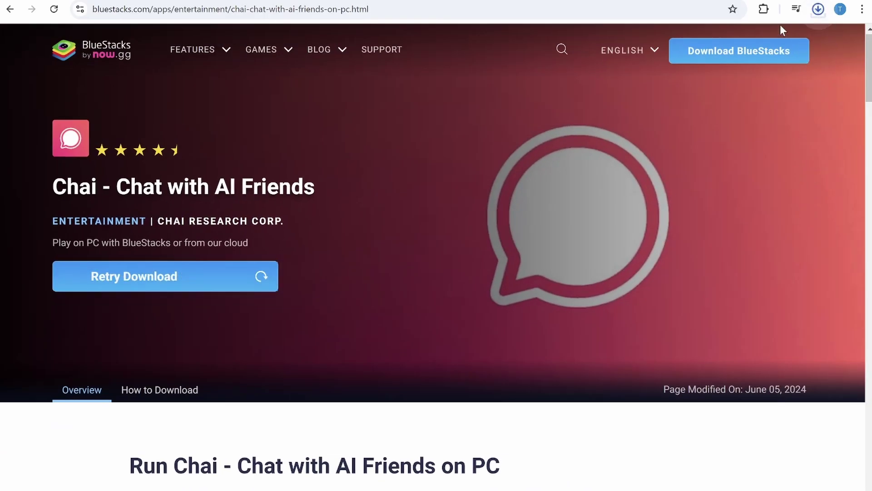
click(818, 9)
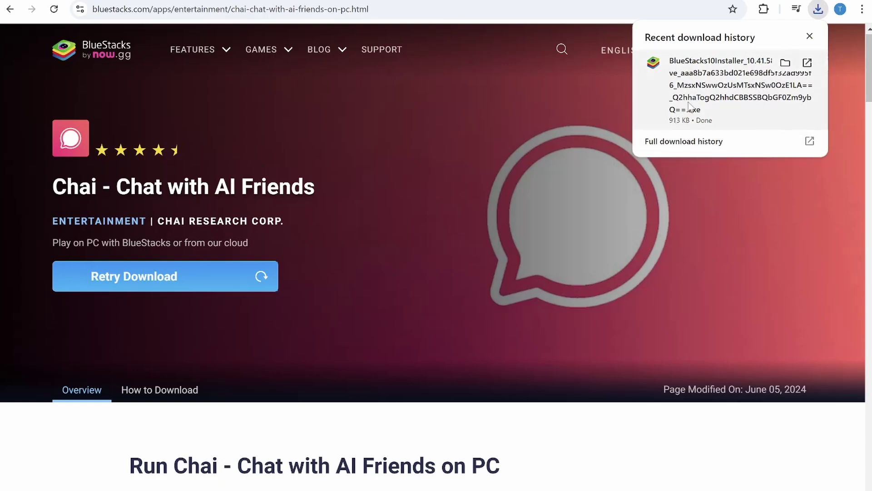
click(199, 185)
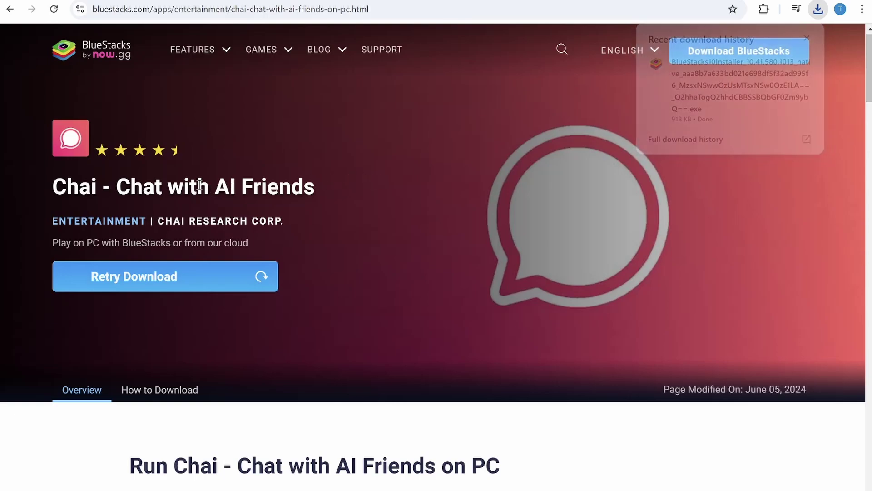
Step: Highlight the 'Chai - Chat with AI Friends' page title, then clear the selection
mouse_move(56, 187)
mouse_down()
mouse_move(323, 177)
mouse_move(132, 191)
mouse_move(211, 212)
mouse_up()
click(323, 176)
click(210, 203)
scroll(210, 203, down, 1)
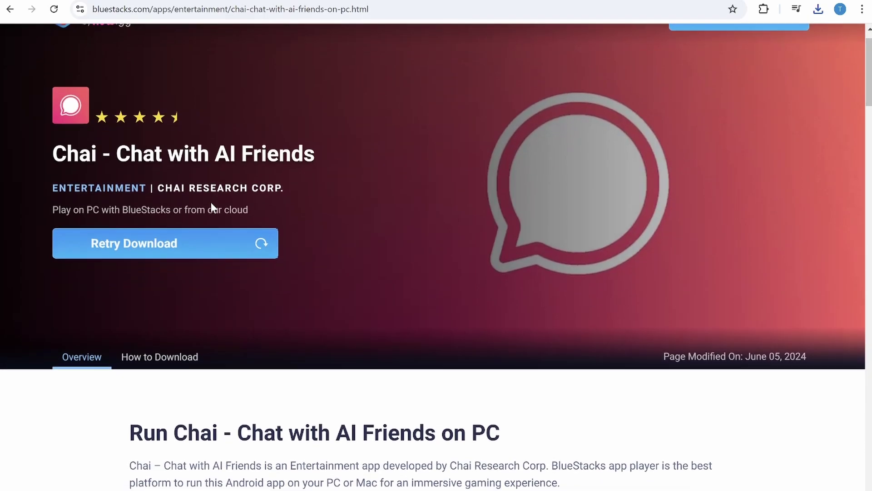
scroll(211, 203, down, 1)
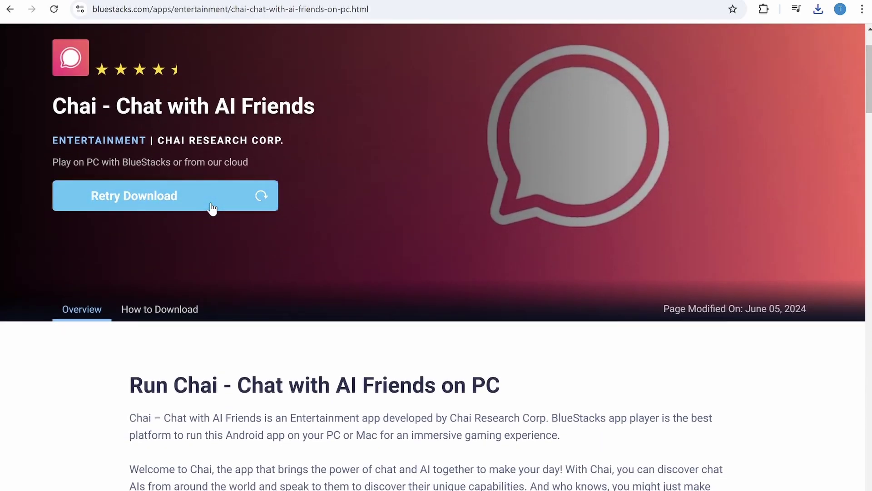
scroll(211, 202, up, 2)
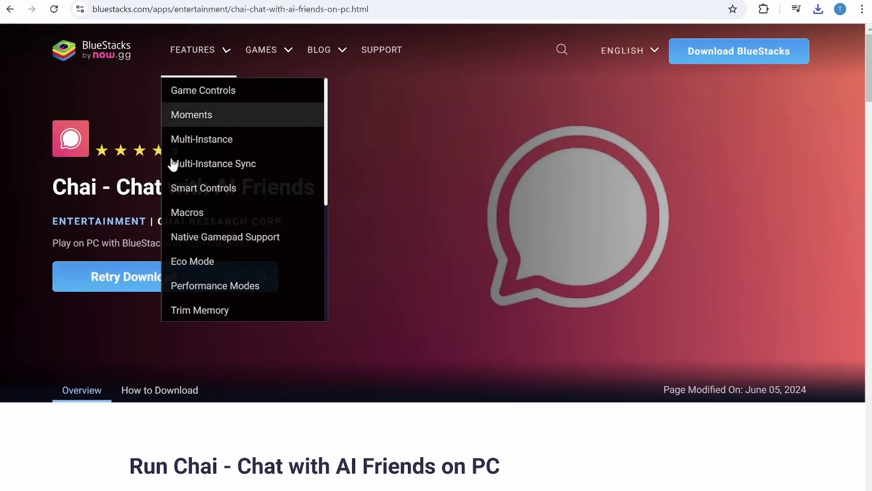